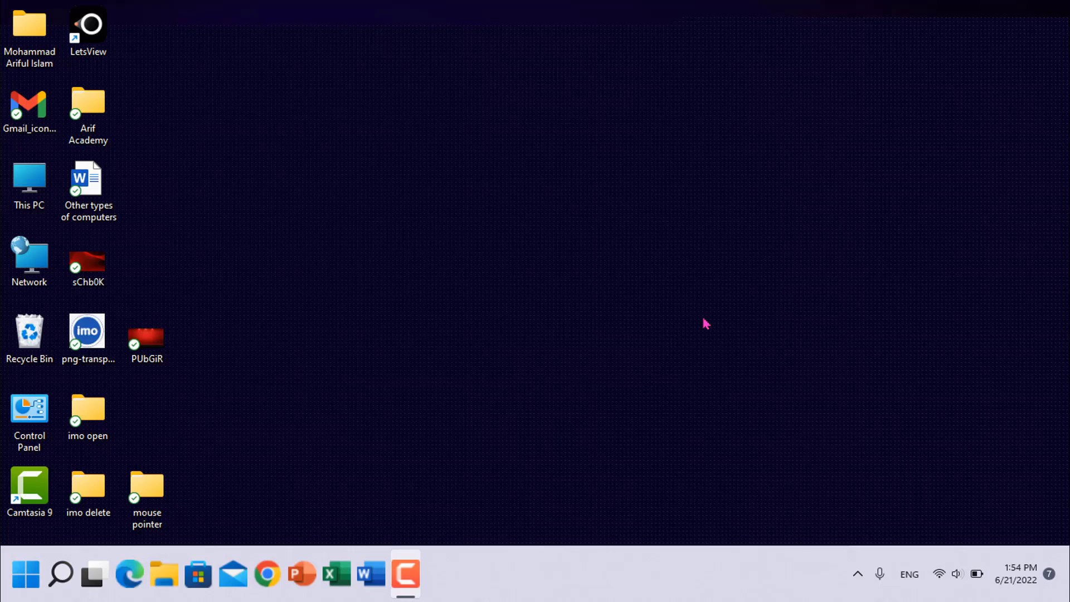
- Search Windows for "regedit" and open the Registry Editor
{"action": "left_click", "coordinate": [25, 580]}
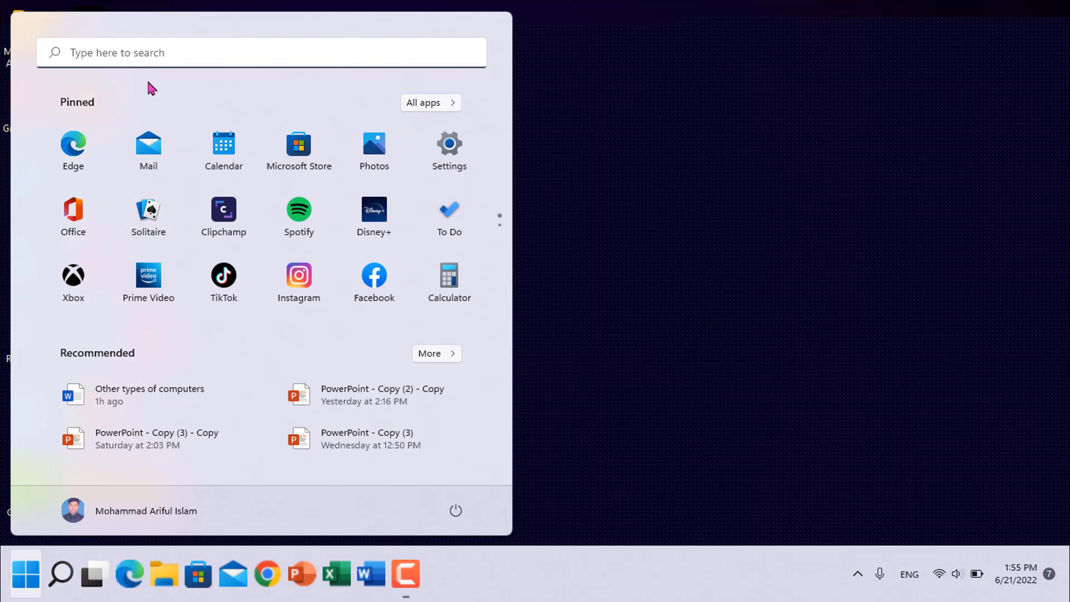
{"action": "type", "text": "re"}
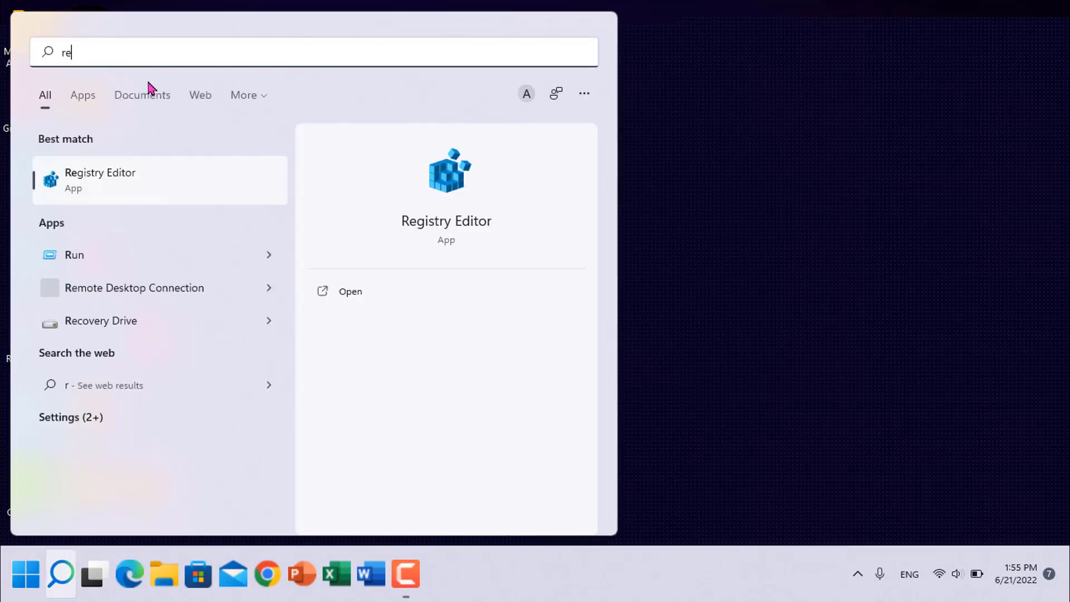
{"action": "type", "text": "g"}
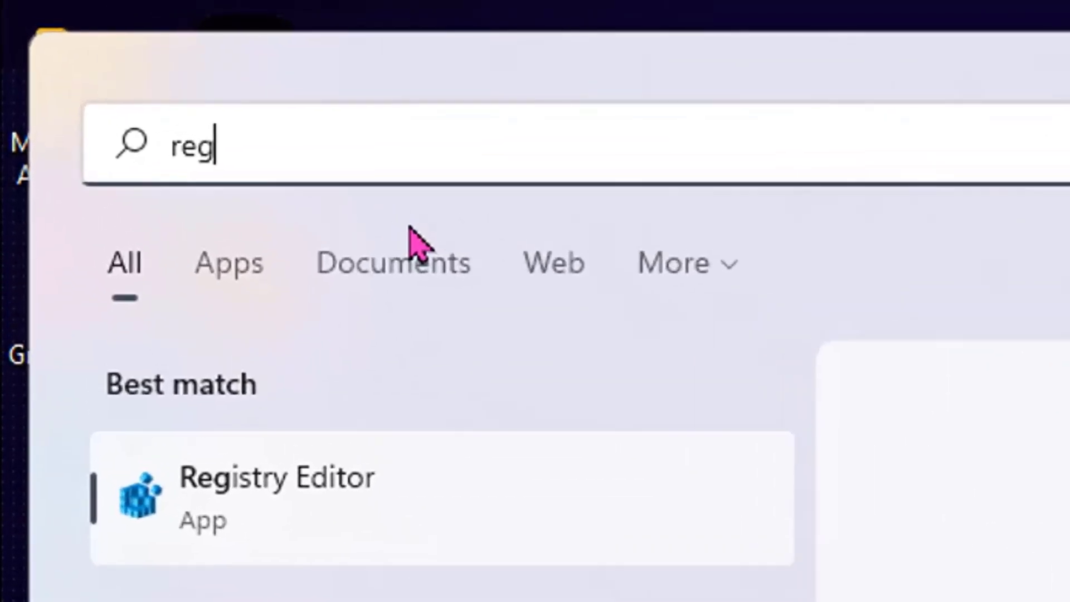
{"action": "type", "text": "ed"}
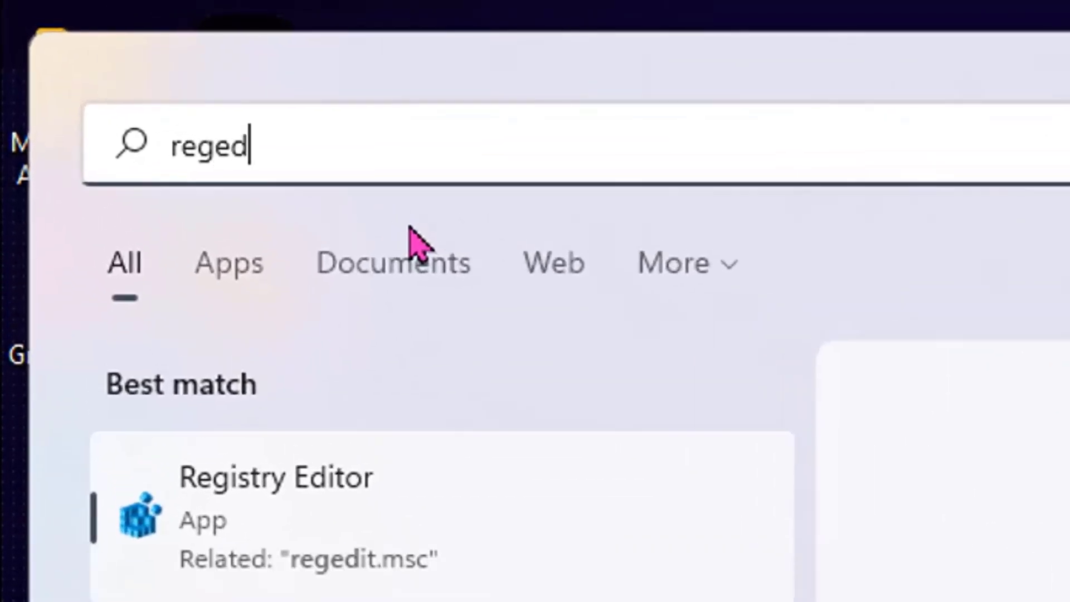
{"action": "type", "text": "it"}
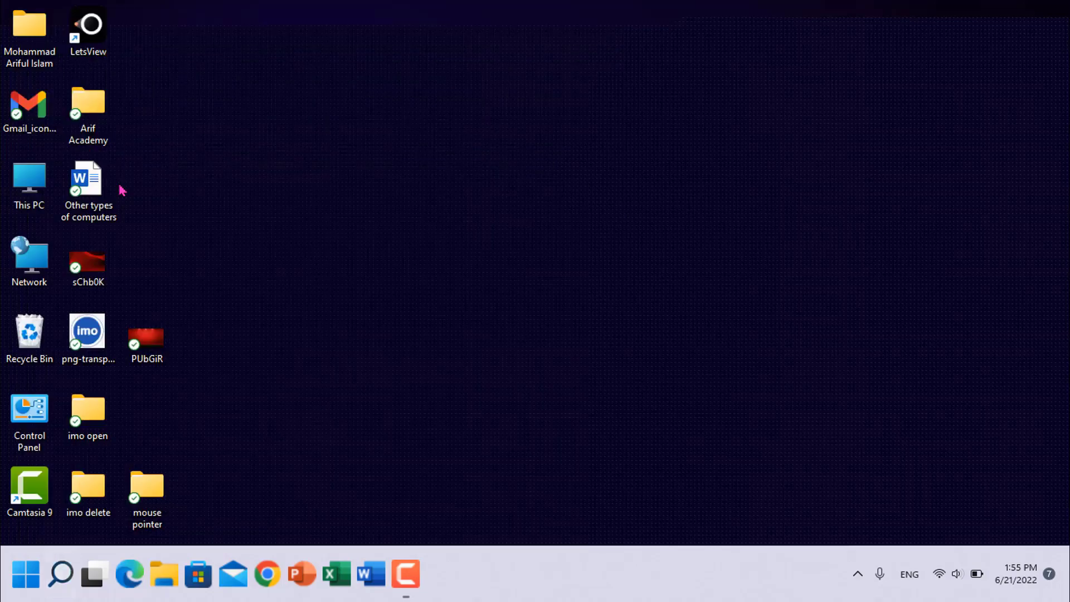
{"action": "key", "text": "super+s"}
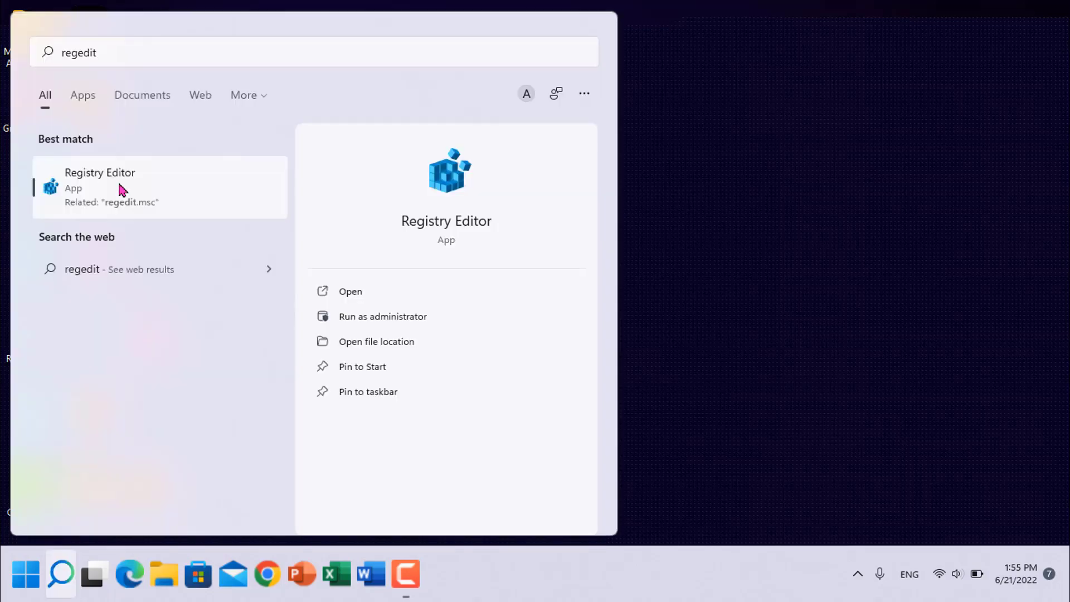
{"action": "left_click", "coordinate": [119, 185]}
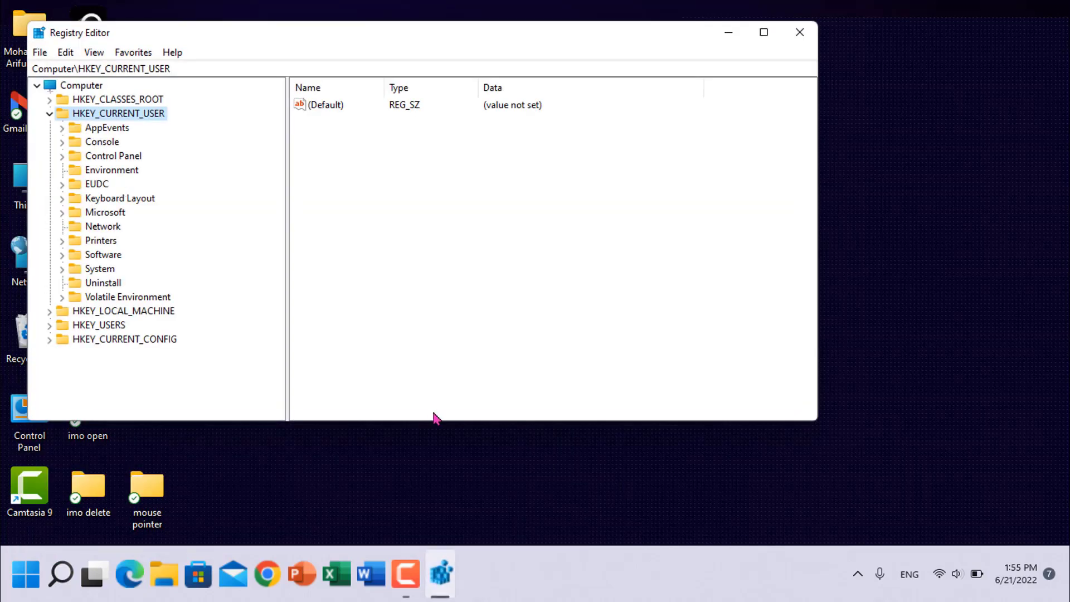
- Reposition the Registry Editor window and expand the key HKEY_CURRENT_USER\Software\Microsoft
{"action": "left_click", "coordinate": [49, 114]}
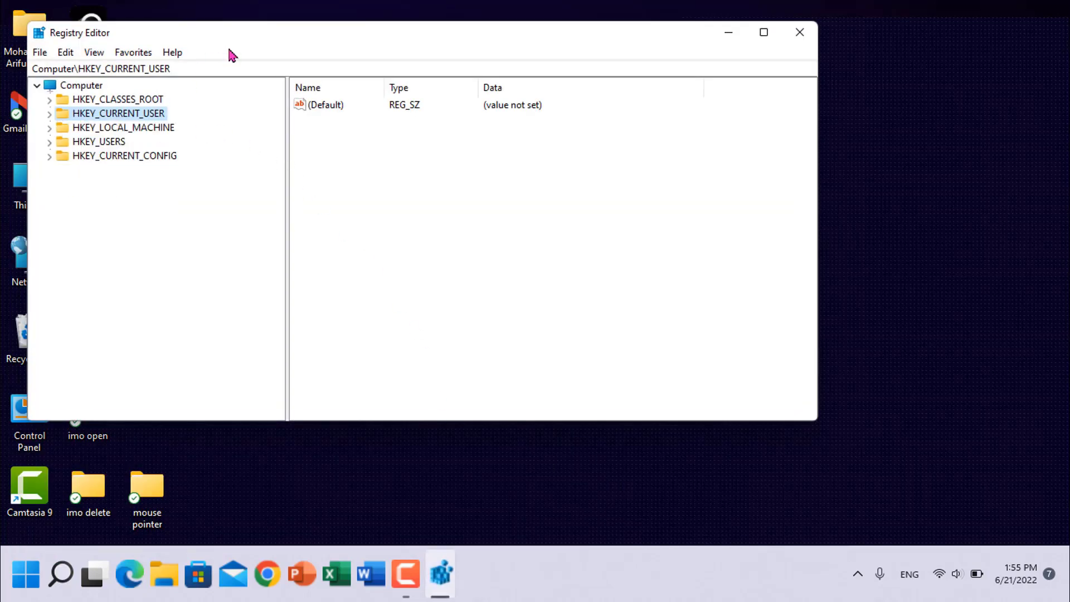
{"action": "left_click_drag", "start_coordinate": [242, 38], "coordinate": [407, 98]}
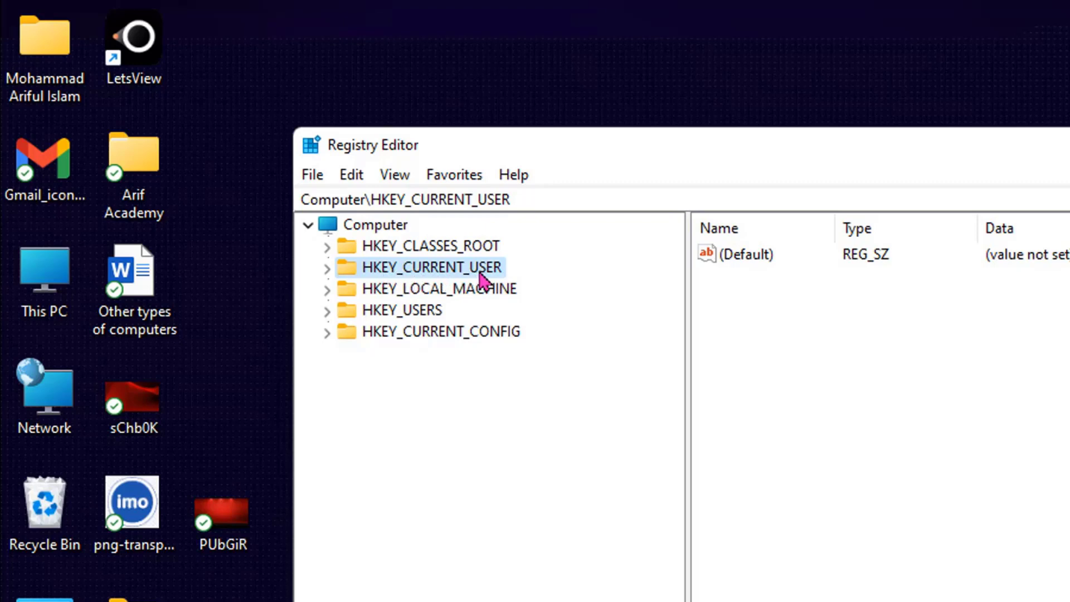
{"action": "left_click", "coordinate": [328, 270]}
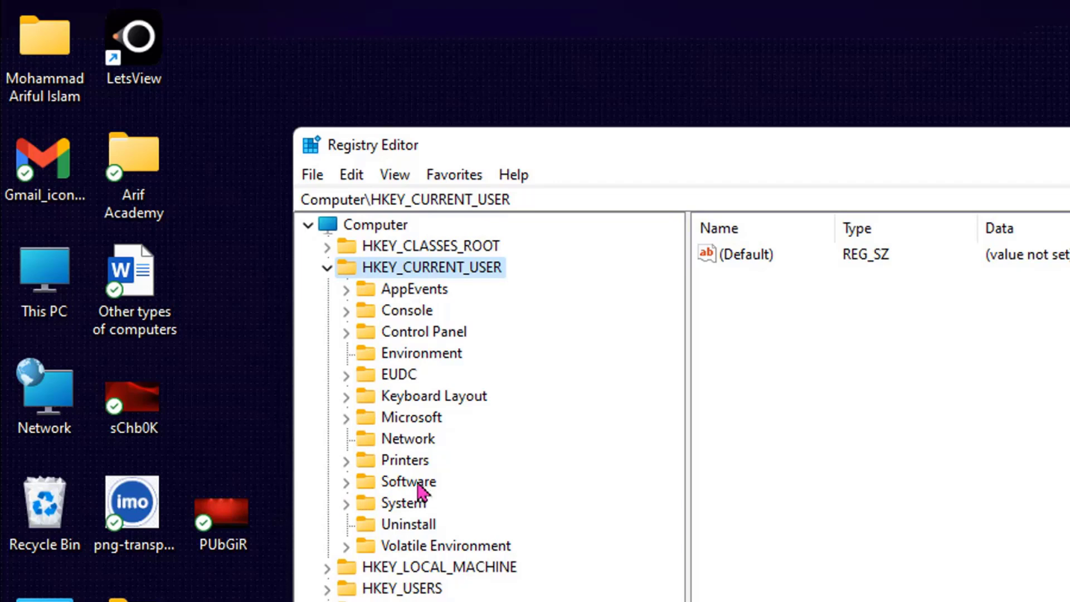
{"action": "left_click", "coordinate": [346, 484]}
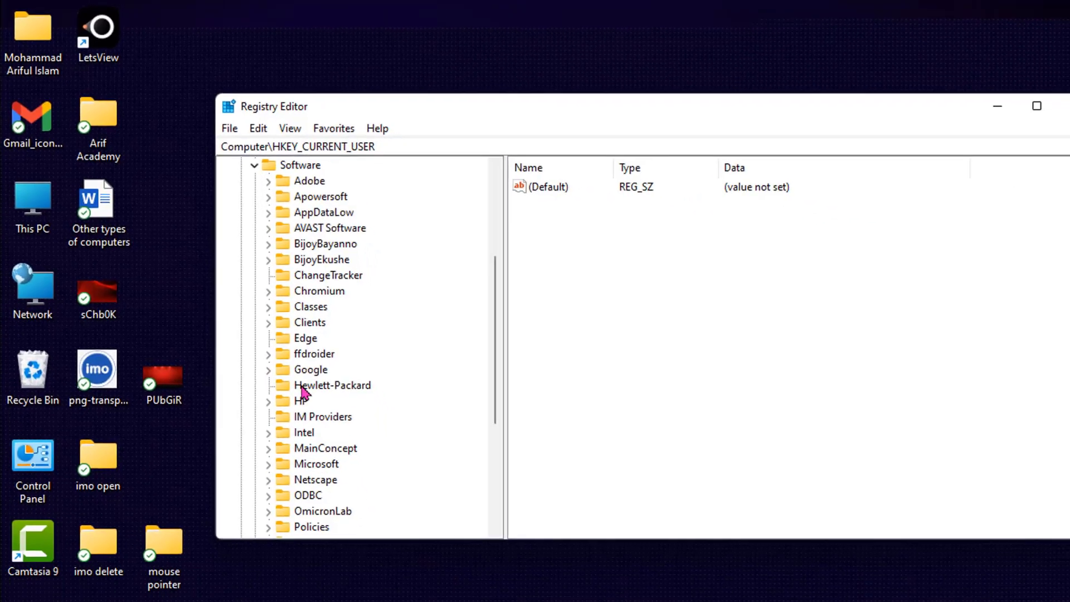
{"action": "scroll", "coordinate": [463, 545], "scroll_direction": "down", "scroll_amount": 2}
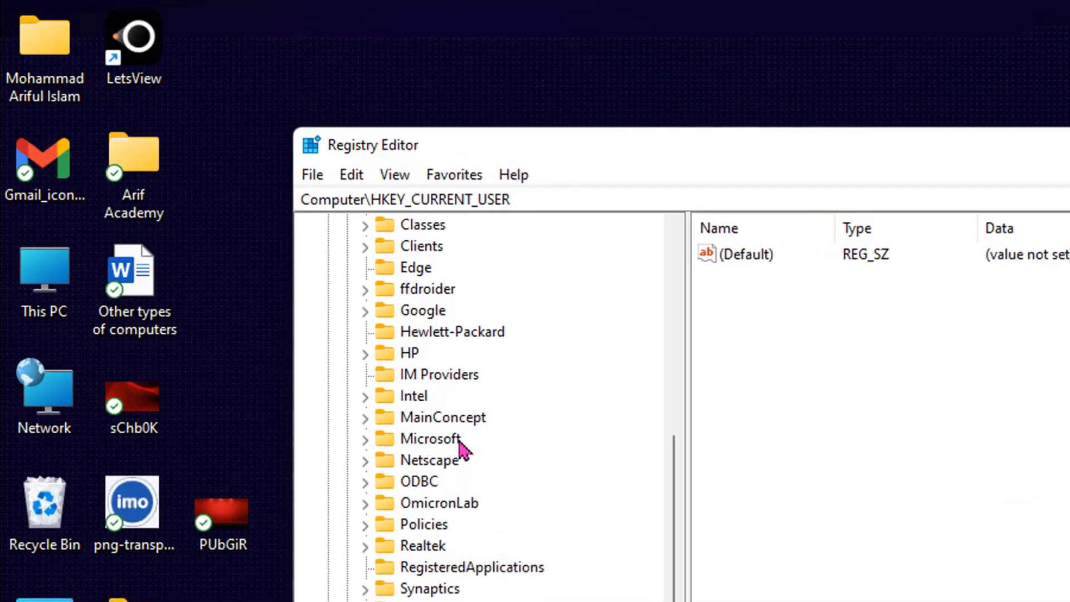
{"action": "left_click", "coordinate": [421, 443]}
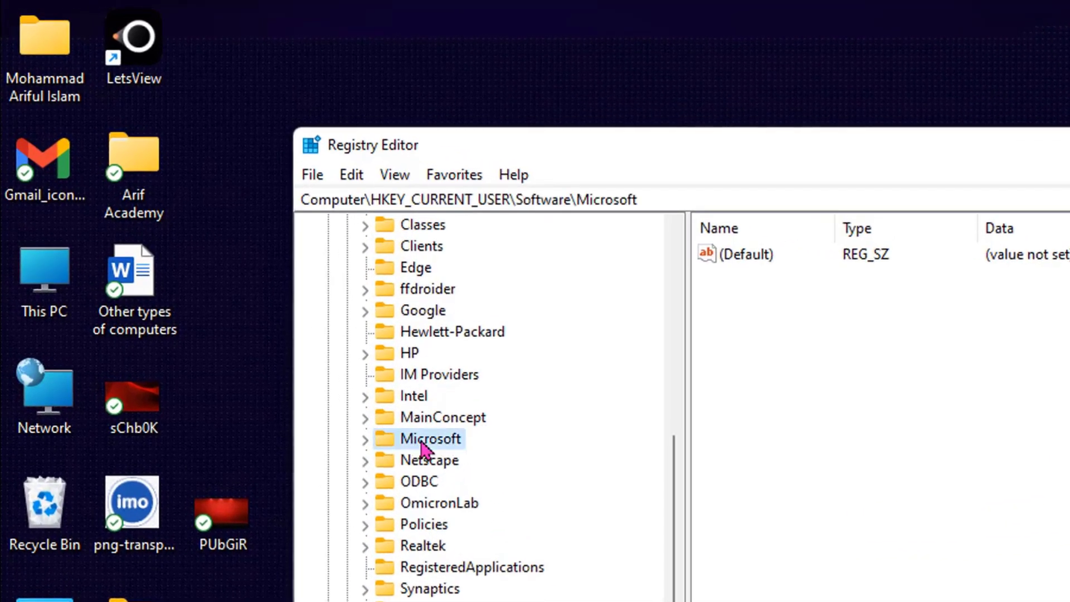
{"action": "left_click", "coordinate": [364, 441]}
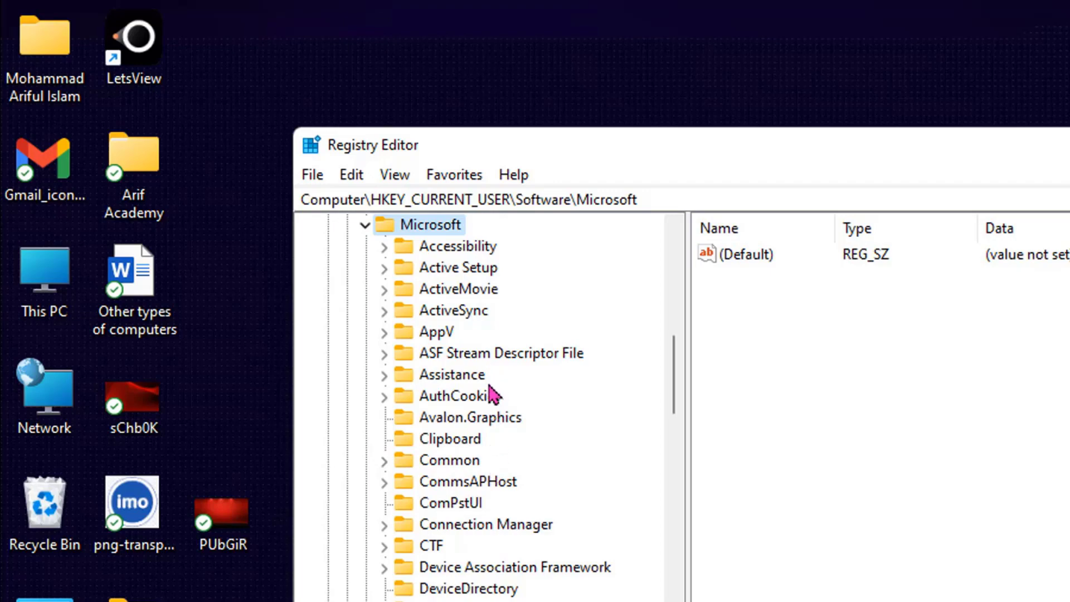
- Expand the Windows\CurrentVersion\Explorer key under Microsoft
{"action": "scroll", "coordinate": [481, 558], "scroll_direction": "down", "scroll_amount": 5}
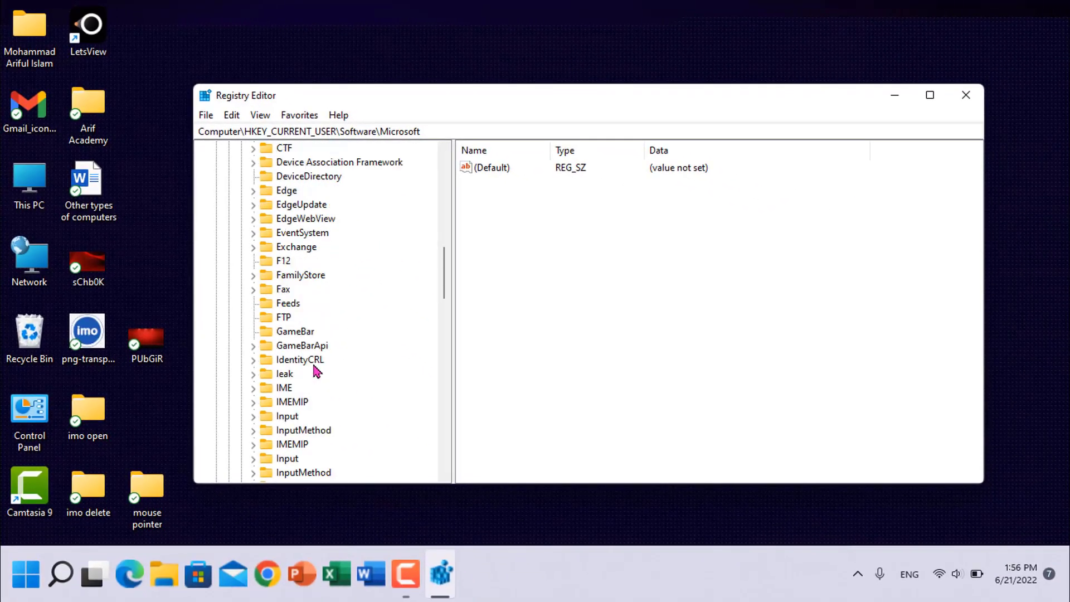
{"action": "scroll", "coordinate": [316, 371], "scroll_direction": "down", "scroll_amount": 4}
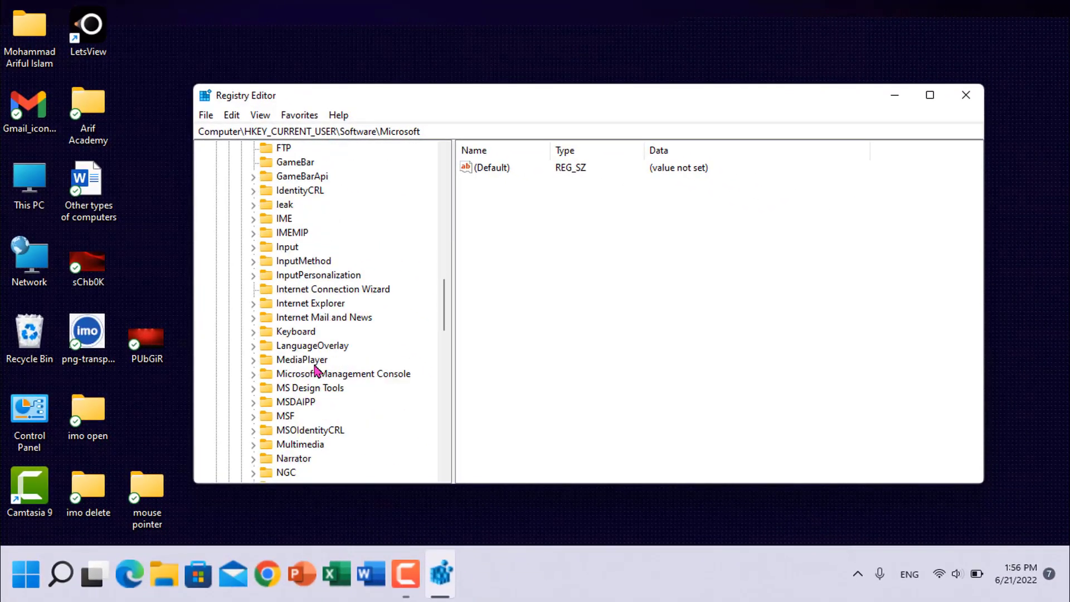
{"action": "scroll", "coordinate": [317, 371], "scroll_direction": "down", "scroll_amount": 3}
{"action": "scroll", "coordinate": [318, 372], "scroll_direction": "down", "scroll_amount": 10}
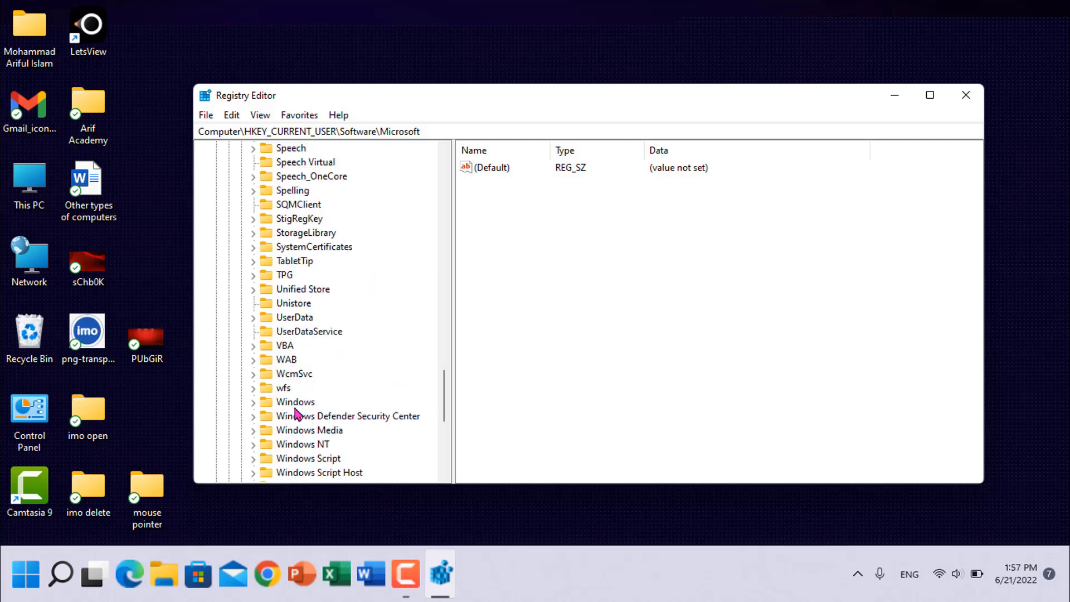
{"action": "left_click", "coordinate": [252, 404]}
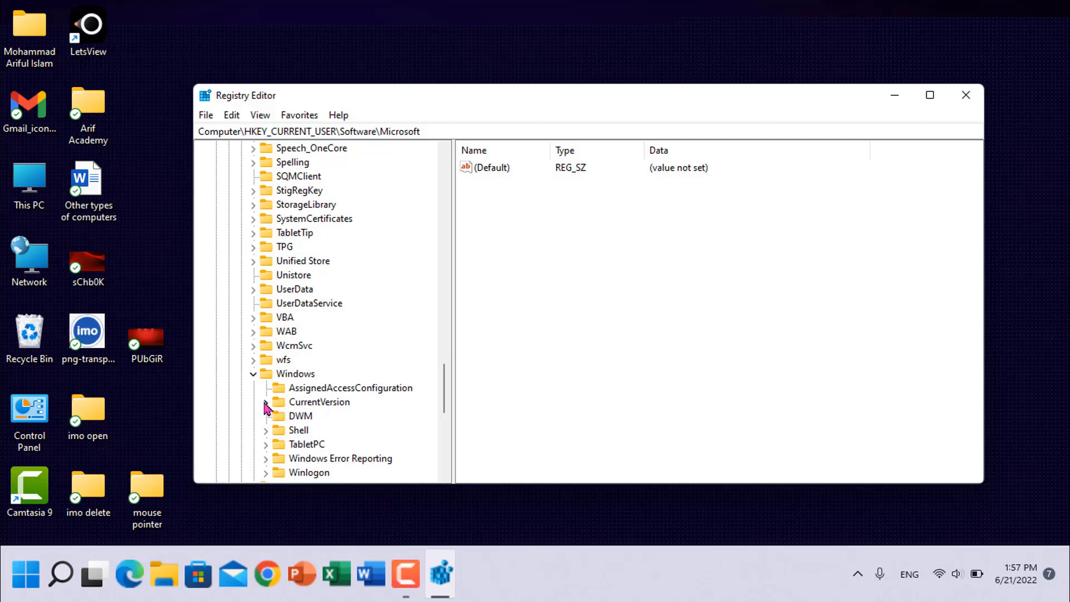
{"action": "left_click", "coordinate": [265, 402]}
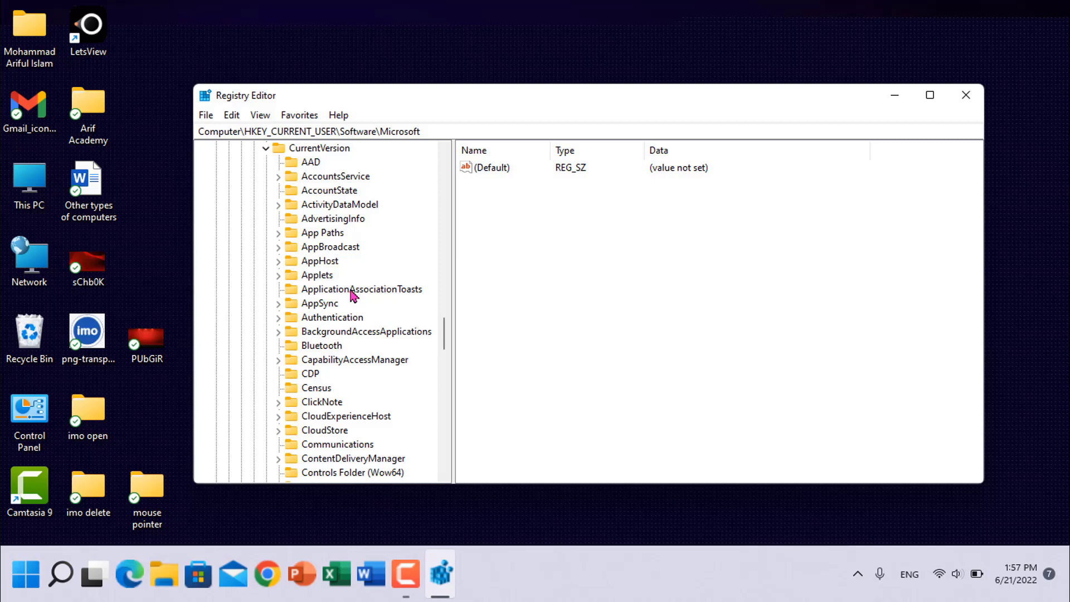
{"action": "scroll", "coordinate": [355, 314], "scroll_direction": "down", "scroll_amount": 3}
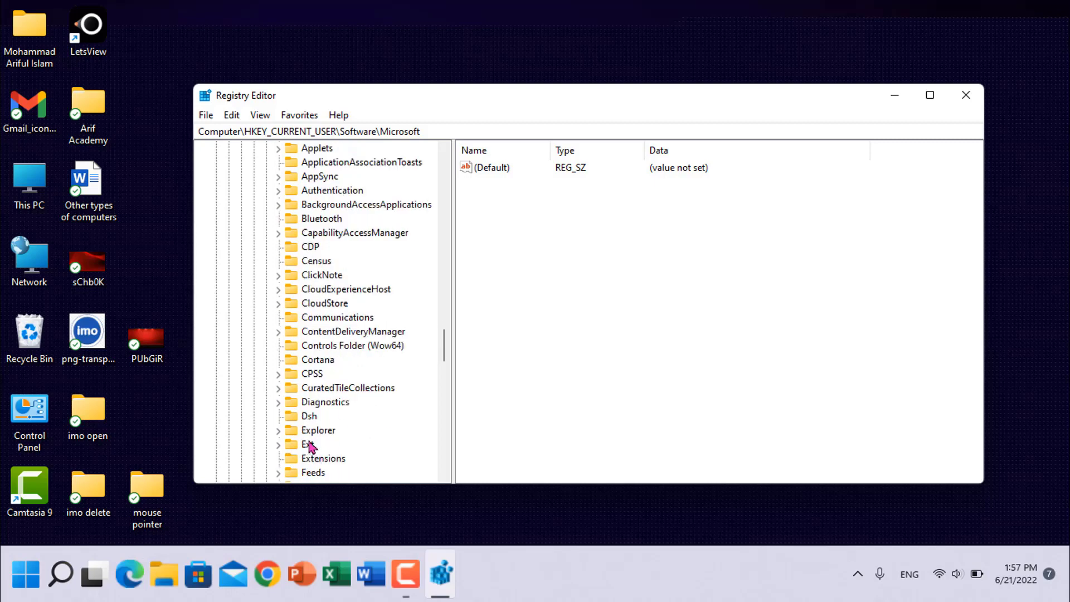
{"action": "left_click", "coordinate": [278, 431]}
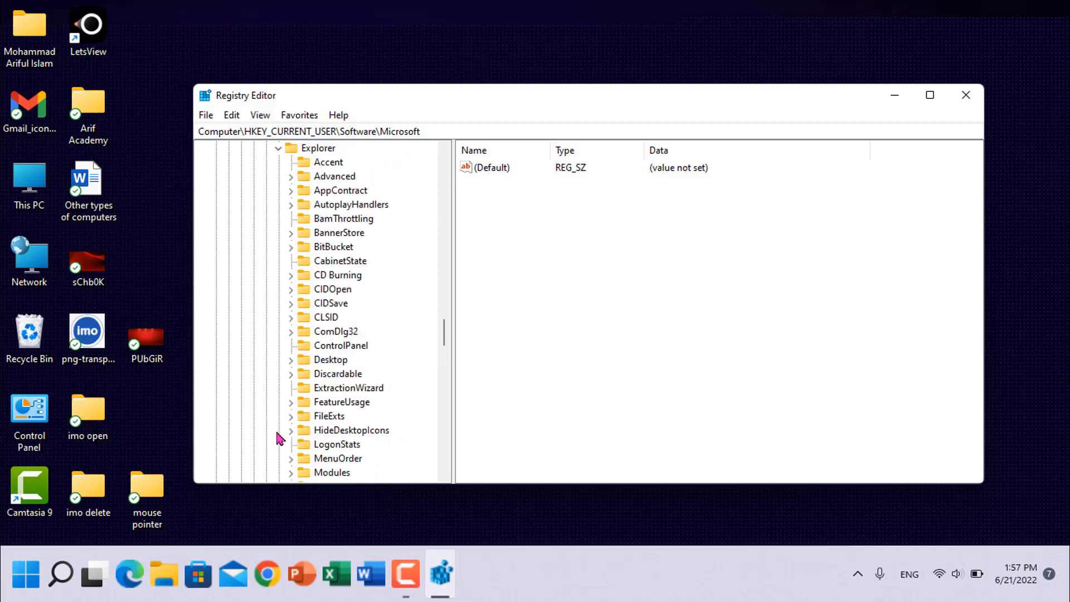
- Create a DWORD (32-bit) value in Explorer's Advanced key, keeping its default name
{"action": "right_click", "coordinate": [334, 176]}
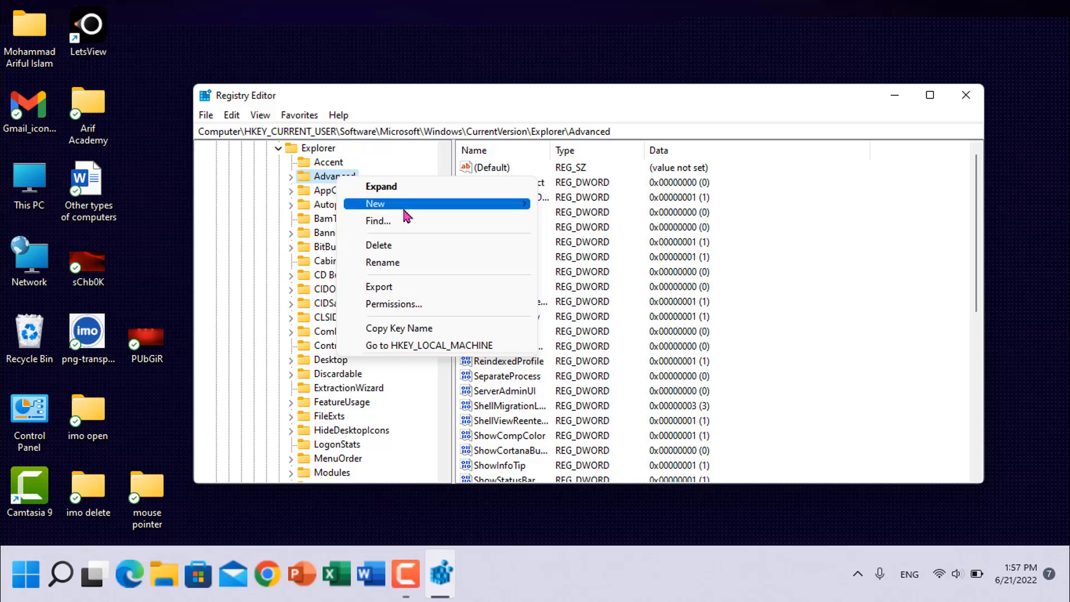
{"action": "mouse_move", "coordinate": [419, 210]}
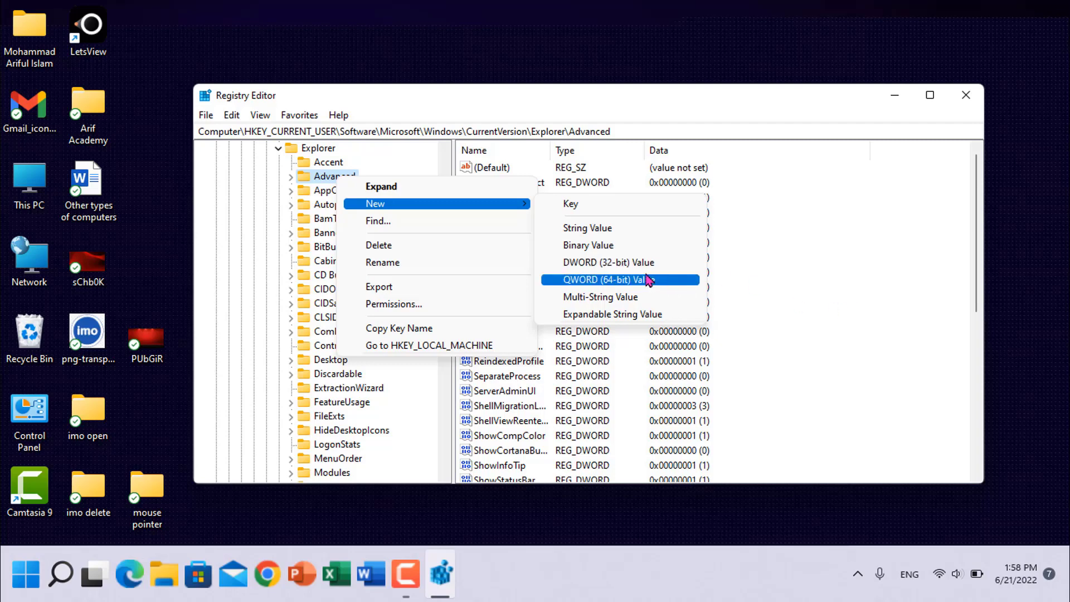
{"action": "left_click", "coordinate": [623, 270]}
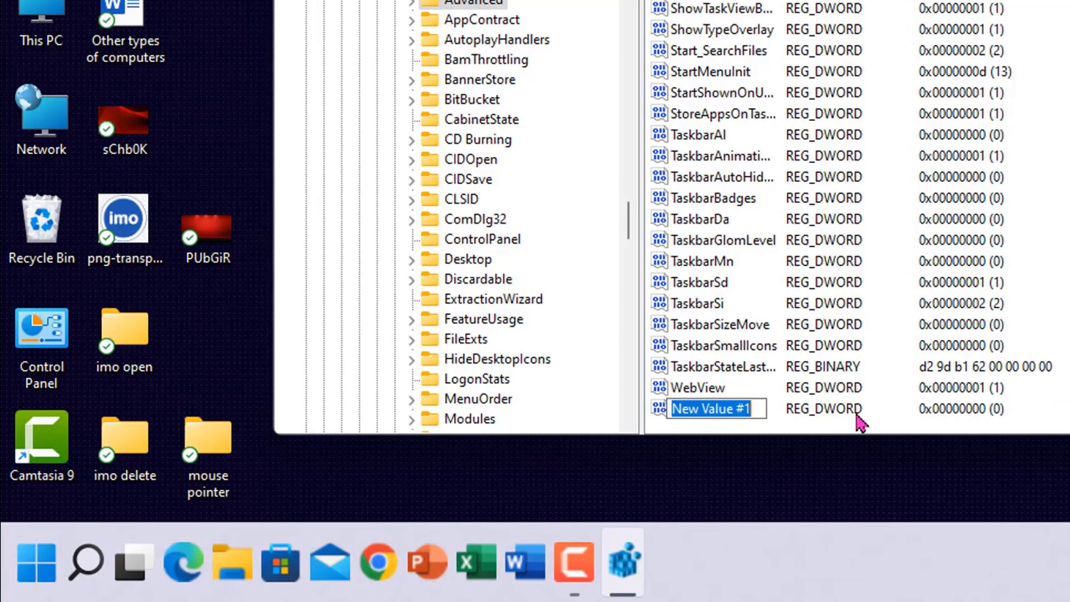
{"action": "left_click", "coordinate": [715, 308]}
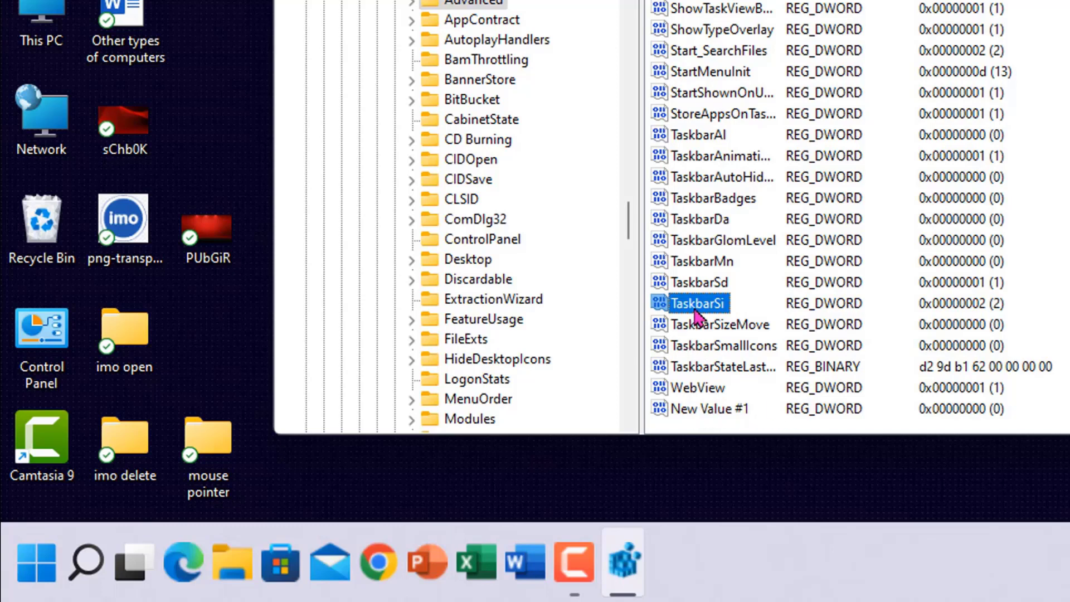
{"action": "left_click", "coordinate": [813, 411]}
{"action": "right_click", "coordinate": [814, 417]}
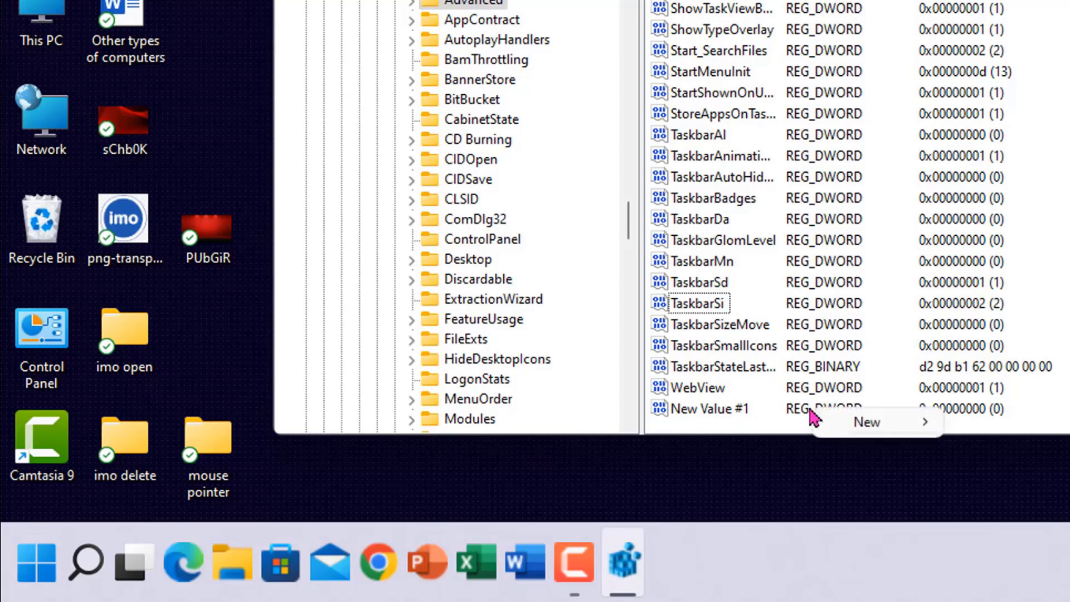
{"action": "left_click", "coordinate": [779, 416]}
{"action": "right_click", "coordinate": [774, 409]}
{"action": "left_click", "coordinate": [1062, 348]}
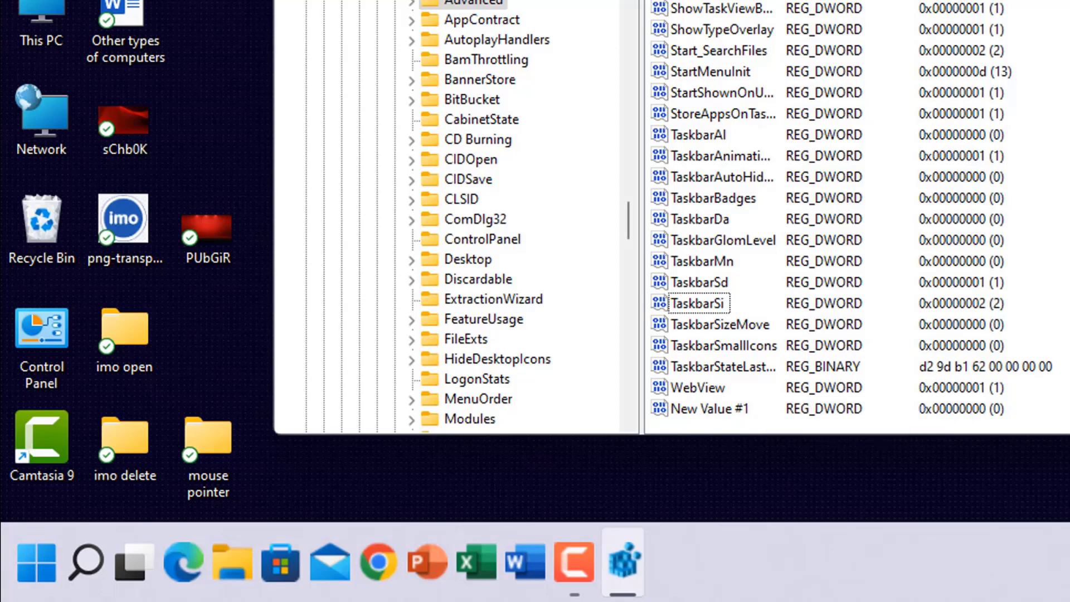
- Set the value data of the TaskbarSi DWORD to 0, keeping the hexadecimal base
{"action": "double_click", "coordinate": [700, 306]}
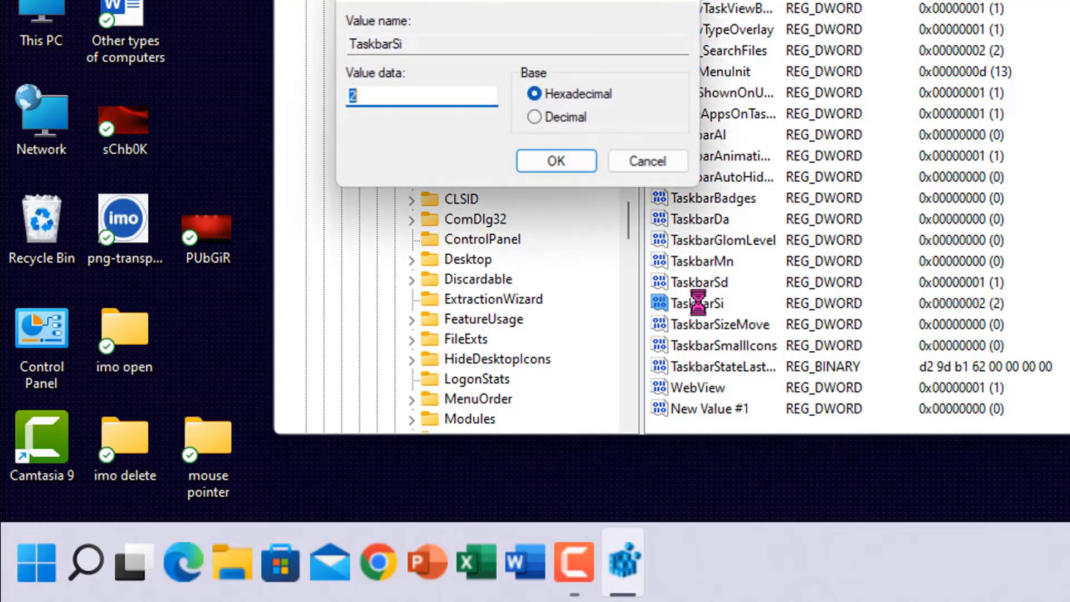
{"action": "left_click_drag", "start_coordinate": [523, 3], "coordinate": [991, 114]}
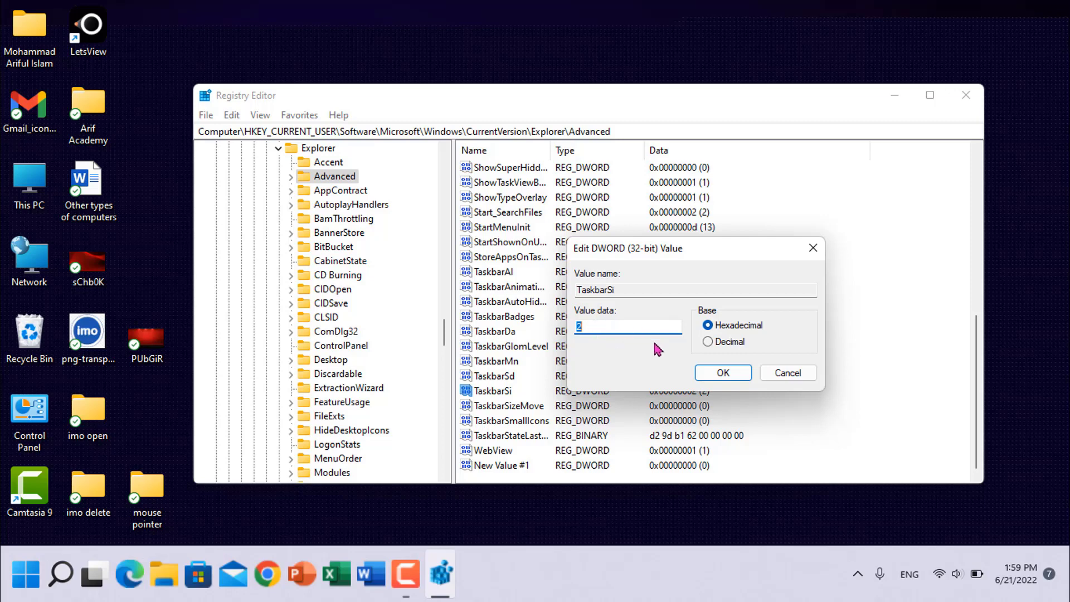
{"action": "left_click", "coordinate": [588, 327]}
{"action": "key", "text": "BackSpace"}
{"action": "type", "text": "1"}
{"action": "key", "text": "BackSpace"}
{"action": "type", "text": "0"}
{"action": "left_click", "coordinate": [735, 373]}
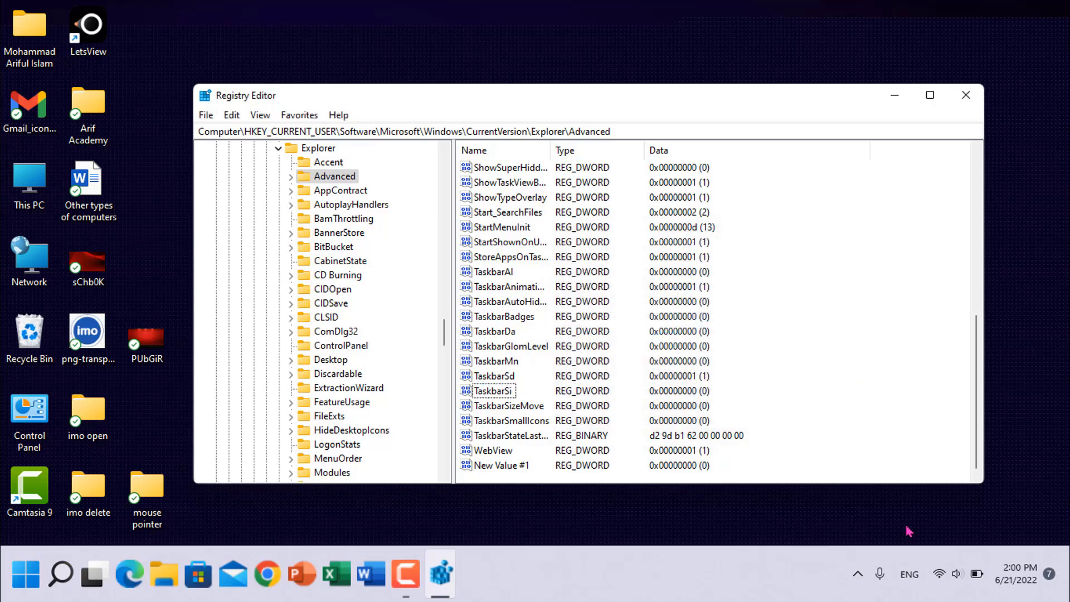